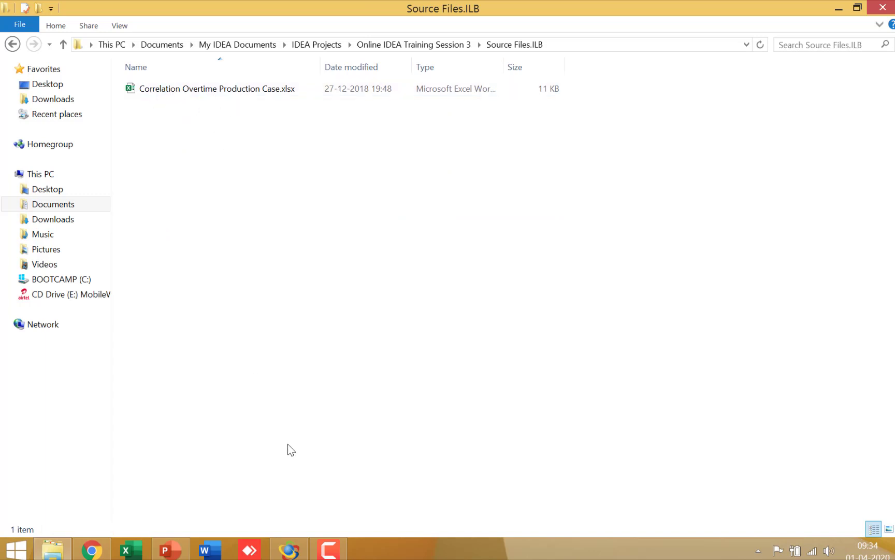
# Switch to CaseWare IDEA and choose Correlation Overtime Production Case.xlsx as the source for a Microsoft Excel import.
pyautogui.click(293, 554)
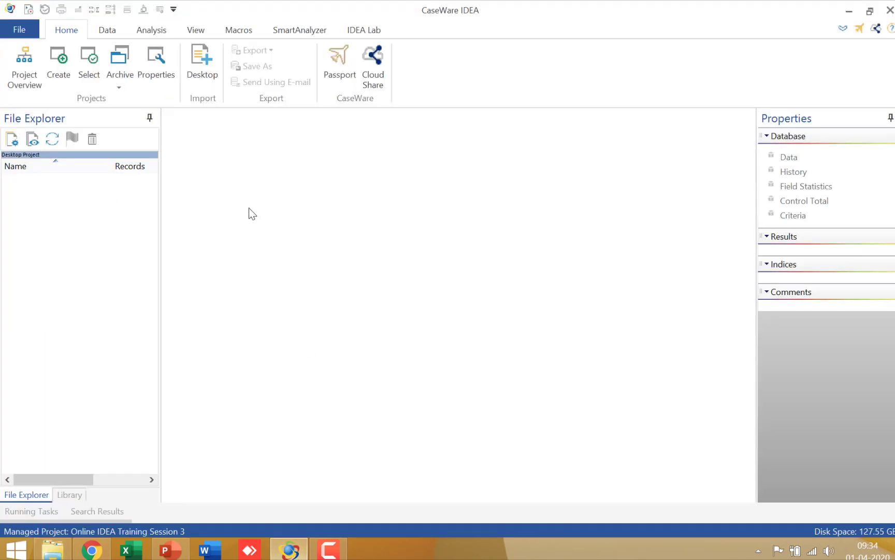
pyautogui.click(198, 64)
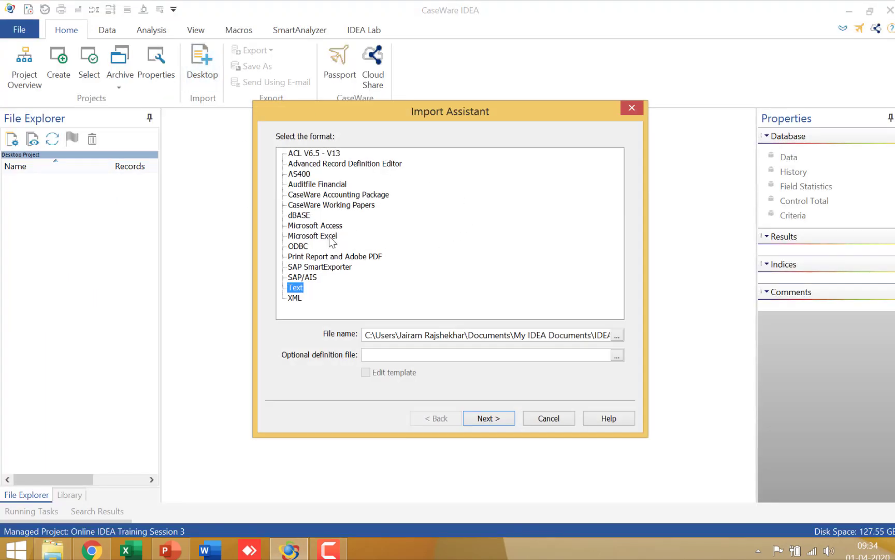
pyautogui.click(331, 237)
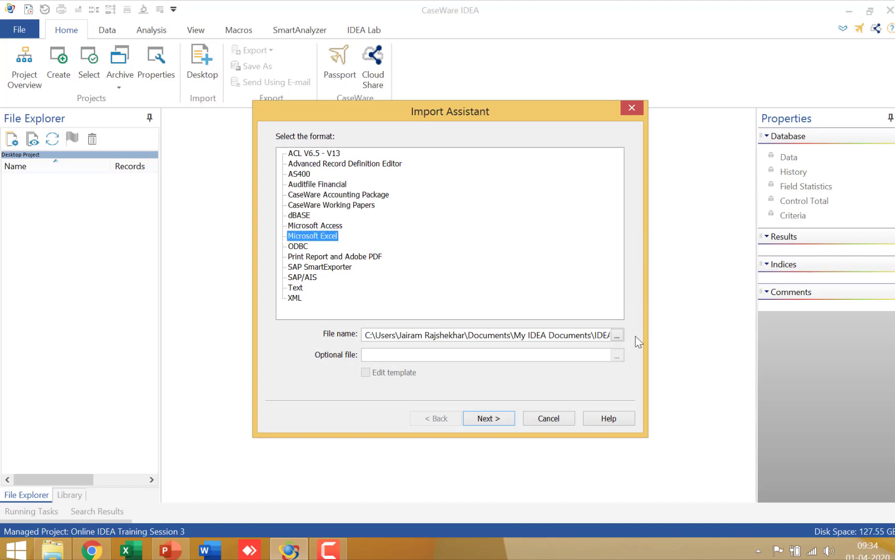
pyautogui.click(618, 336)
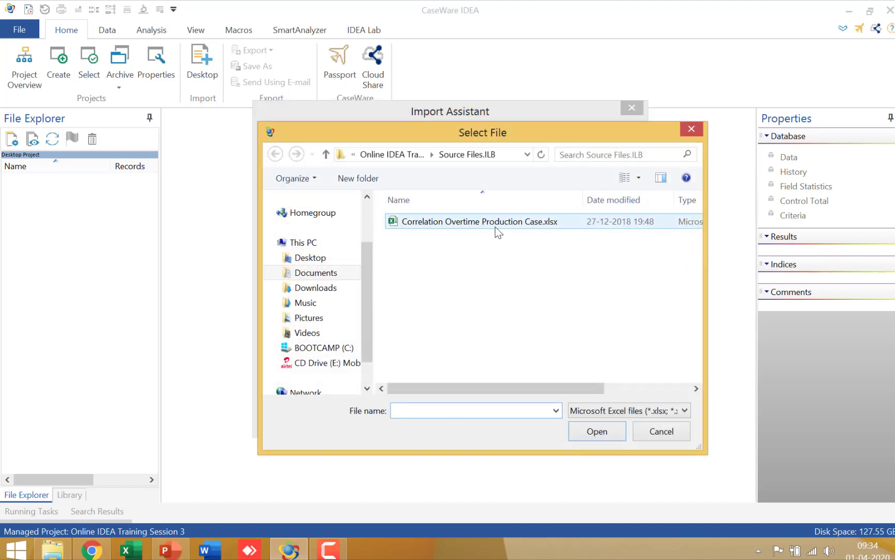
pyautogui.click(495, 226)
pyautogui.click(609, 435)
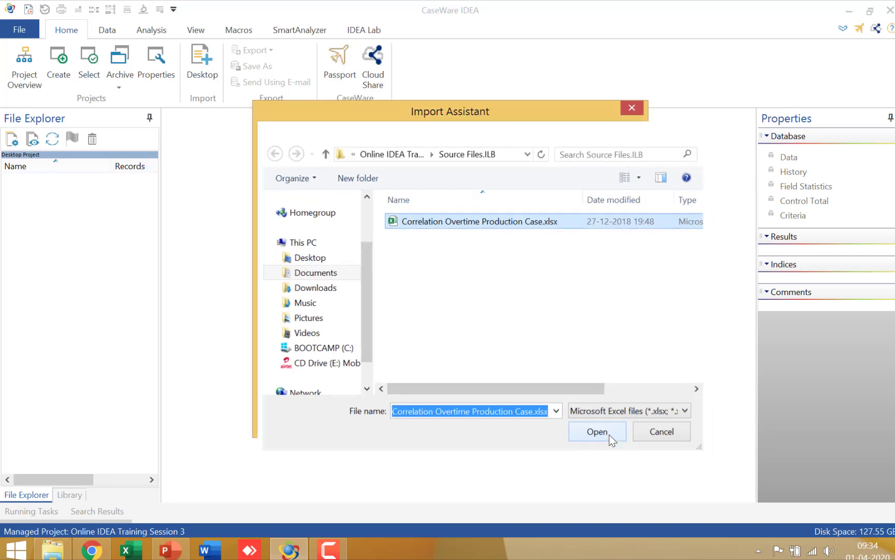
# Import both the Overtime and Production sheets of the chosen workbook.
pyautogui.click(493, 417)
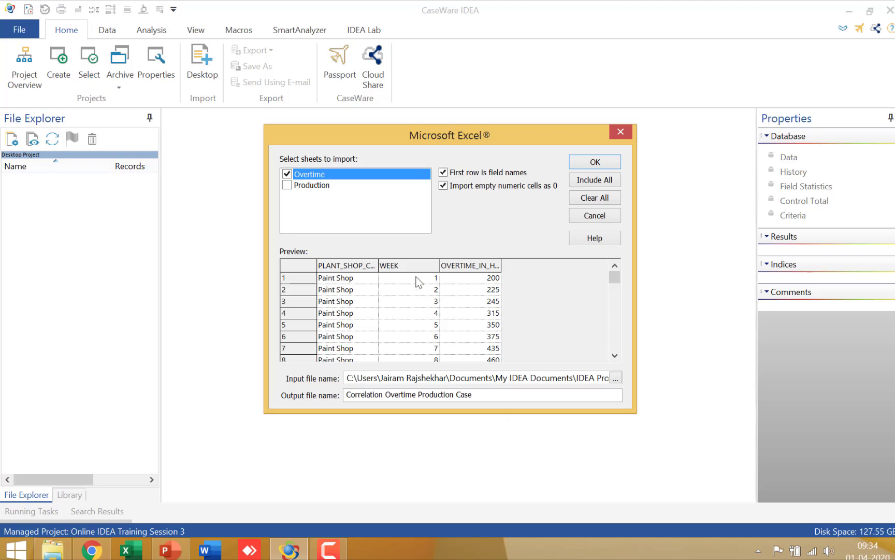
pyautogui.click(288, 188)
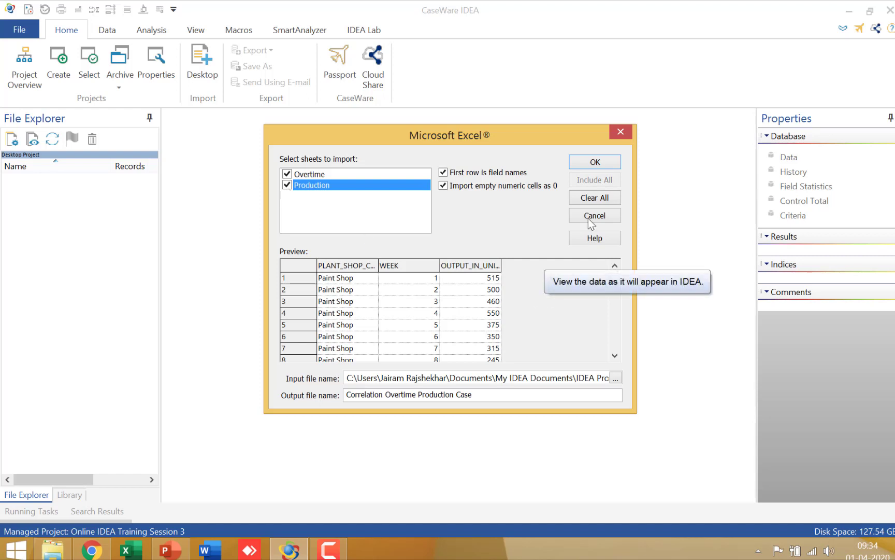
pyautogui.click(591, 165)
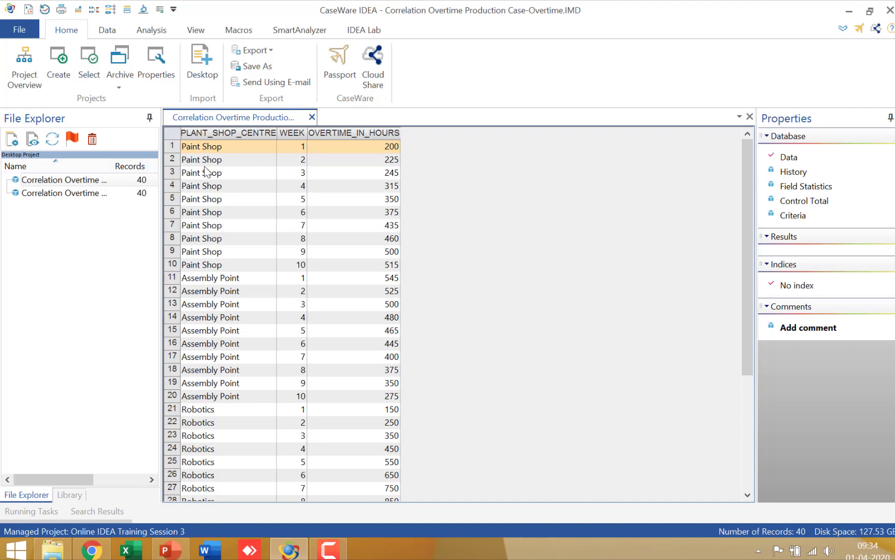
# Examine the plant shop centre, week and overtime hours fields in the imported Overtime database.
pyautogui.click(223, 134)
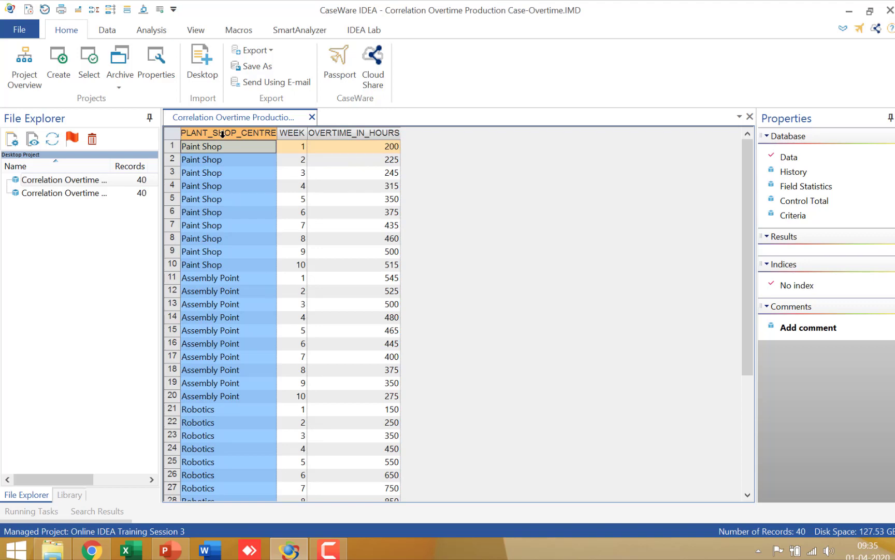
pyautogui.click(294, 132)
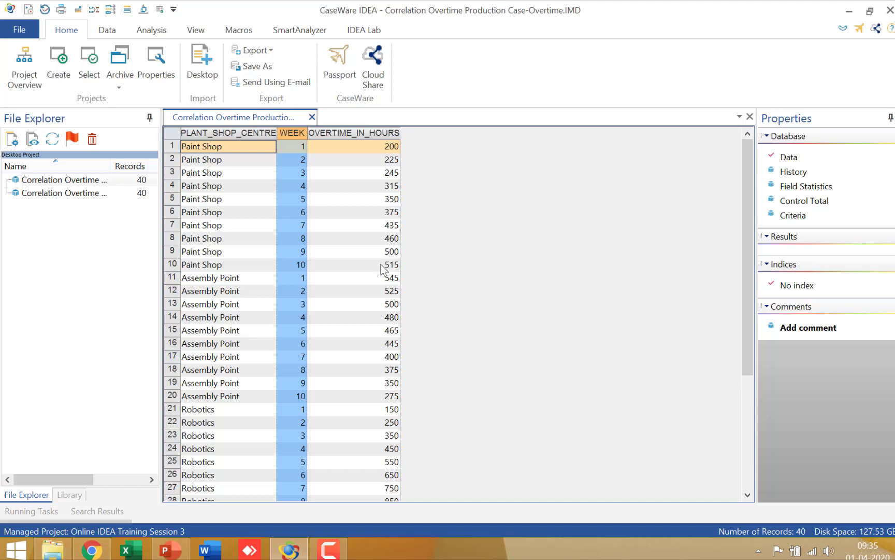
pyautogui.click(296, 265)
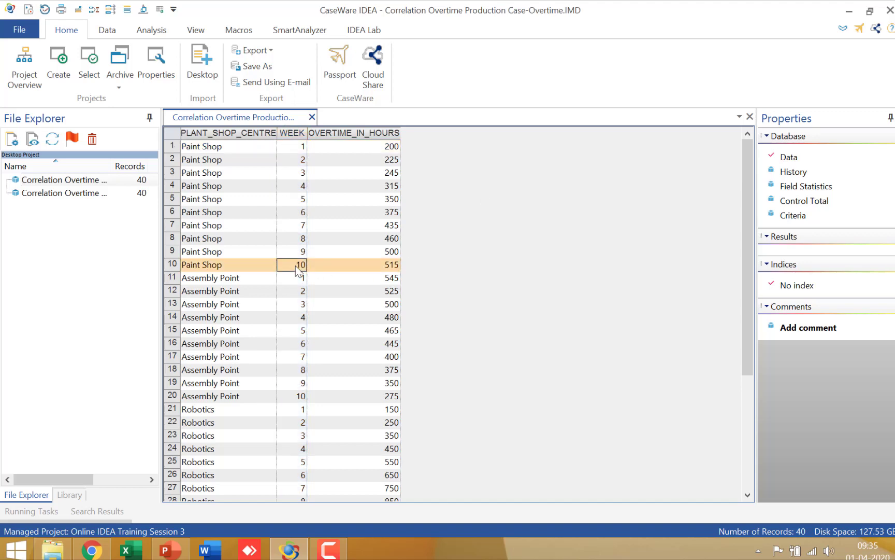
pyautogui.click(296, 397)
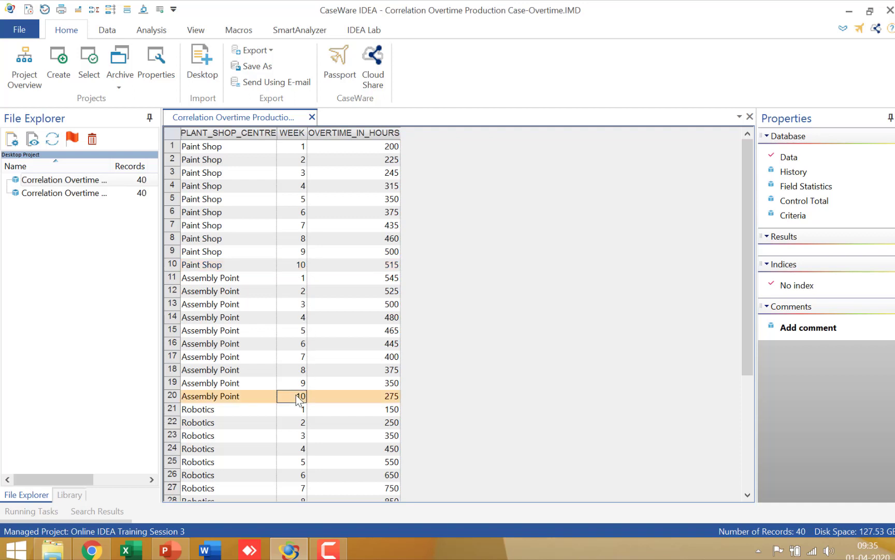
pyautogui.click(386, 151)
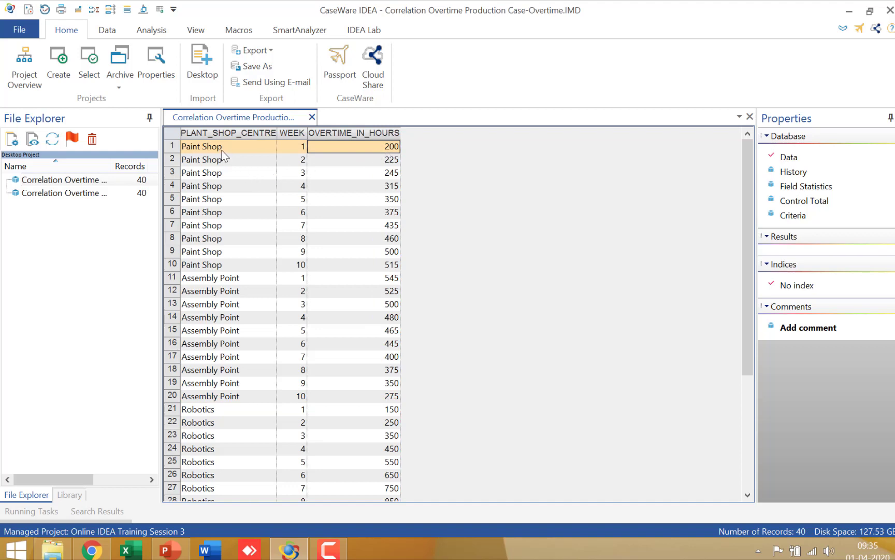
pyautogui.click(282, 150)
# Open the Production database, review its output units, week and plant shop centre fields, and close it.
pyautogui.doubleClick(119, 194)
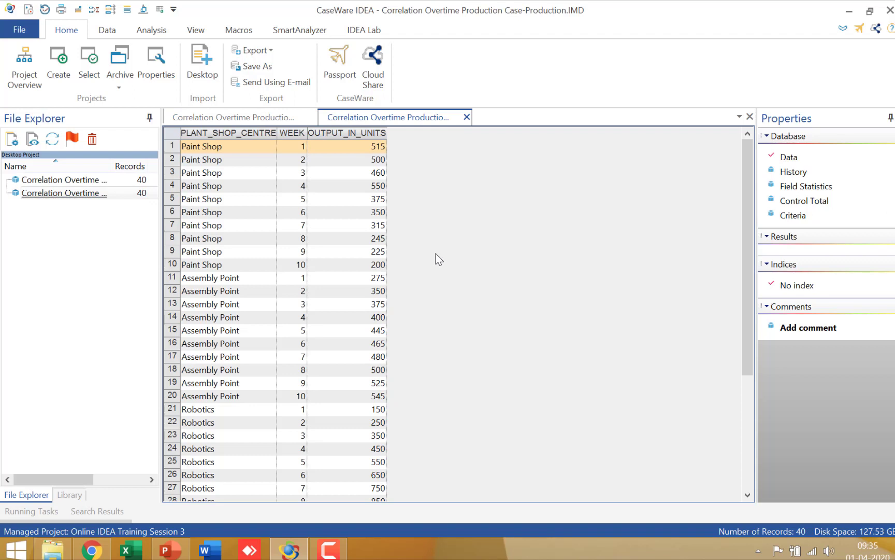
pyautogui.click(367, 150)
pyautogui.click(295, 150)
pyautogui.click(245, 150)
pyautogui.click(466, 117)
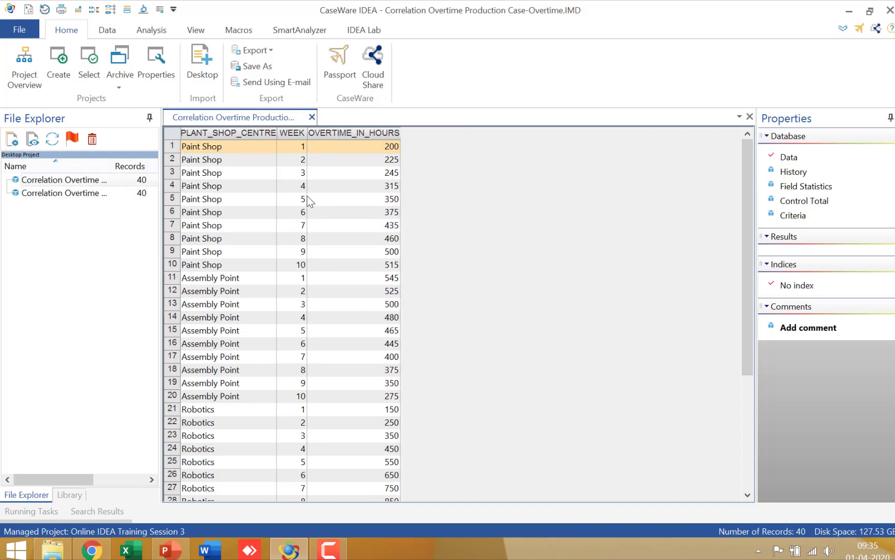
# Start a Join from the Overtime database with Correlation Overtime Production Case-Production as the secondary database.
pyautogui.click(159, 33)
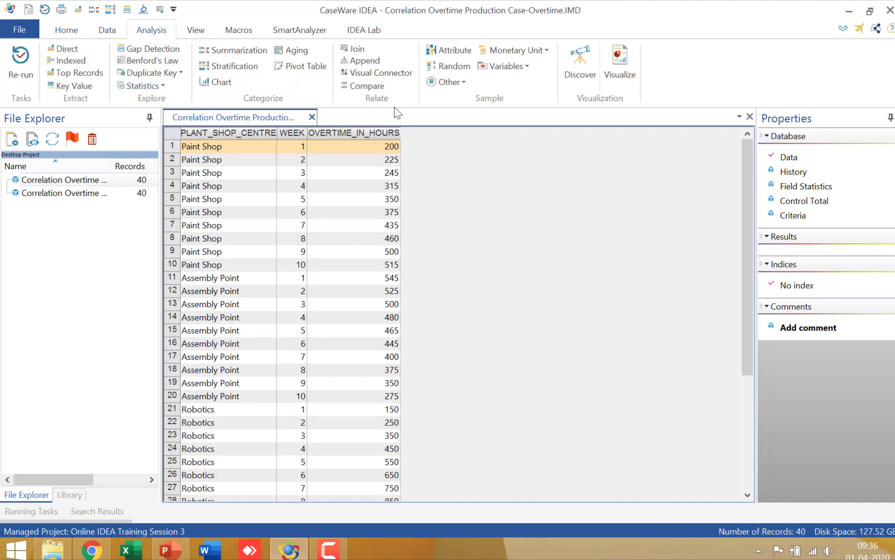
pyautogui.click(355, 49)
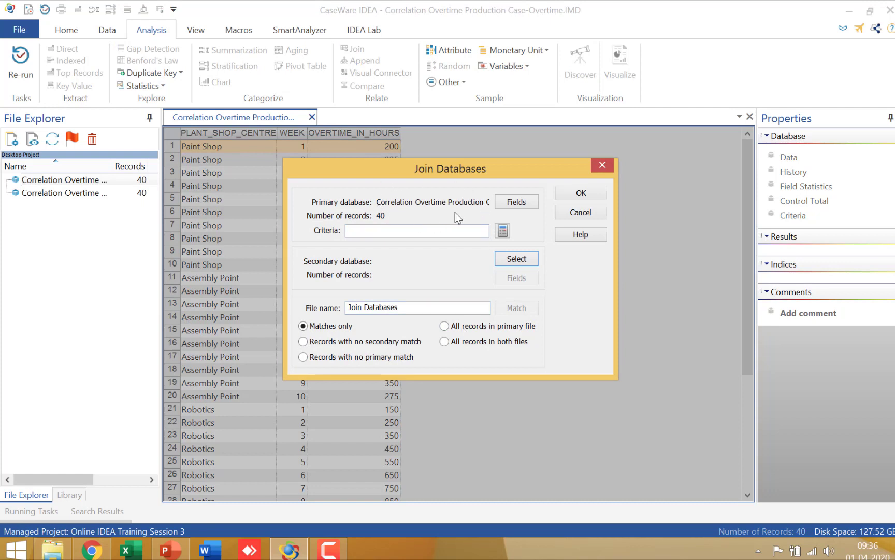
pyautogui.click(516, 258)
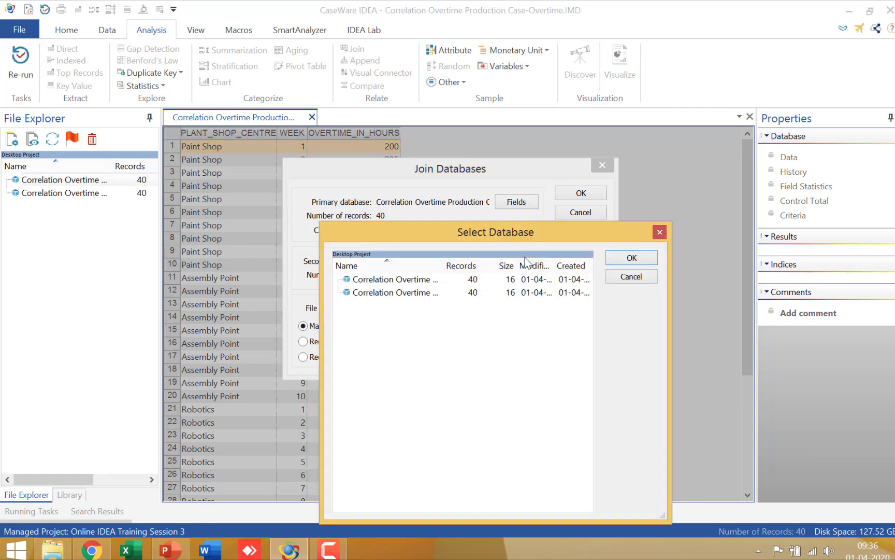
pyautogui.moveTo(443, 264); pyautogui.dragTo(553, 265)
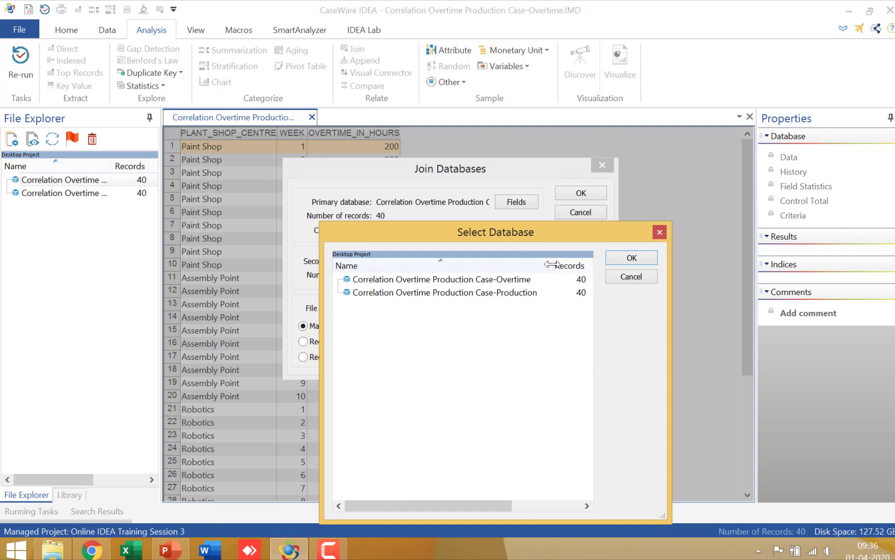
pyautogui.doubleClick(514, 291)
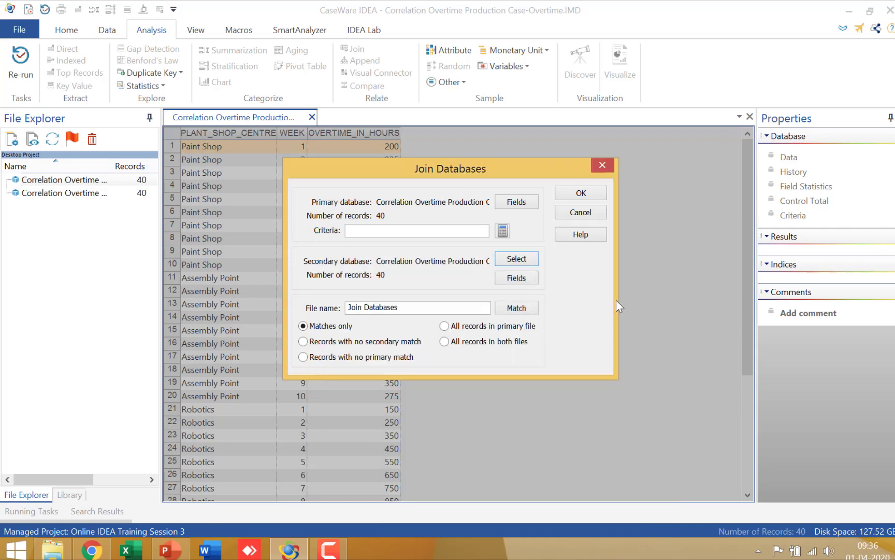
# Match the primary and secondary databases on PLANT_SHOP_CENTRE and WEEK, both in ascending order.
pyautogui.click(531, 312)
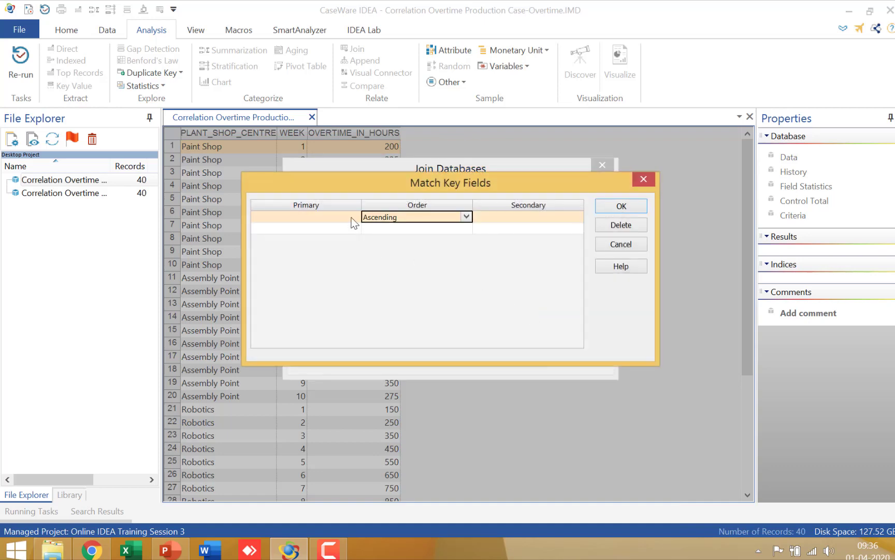
pyautogui.click(352, 223)
pyautogui.click(490, 223)
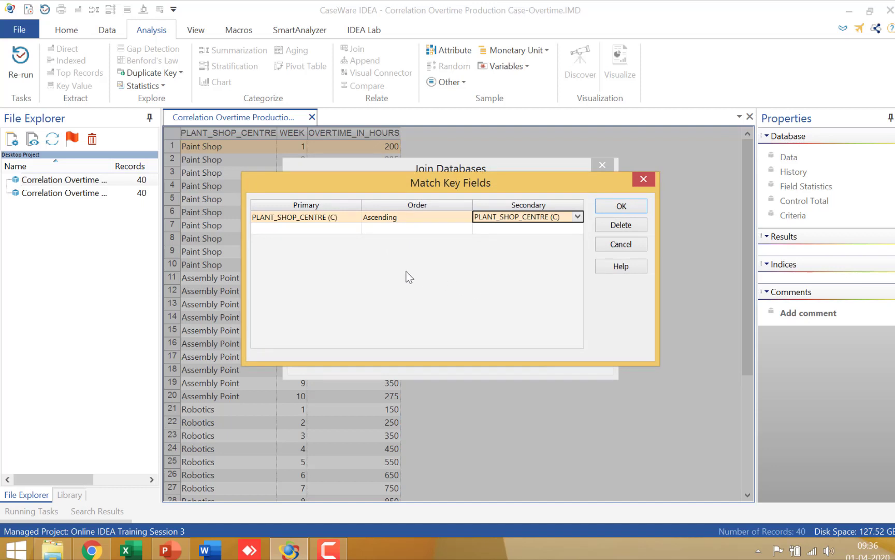
pyautogui.click(358, 236)
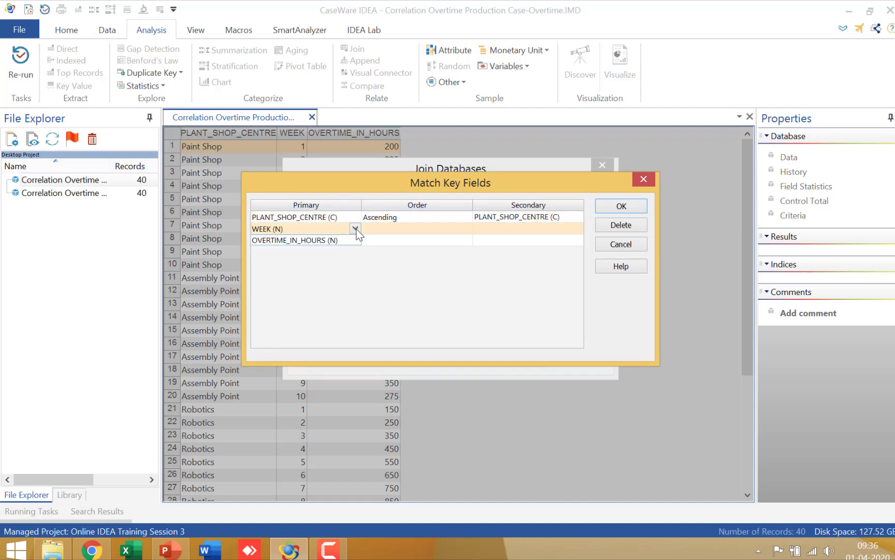
pyautogui.click(322, 231)
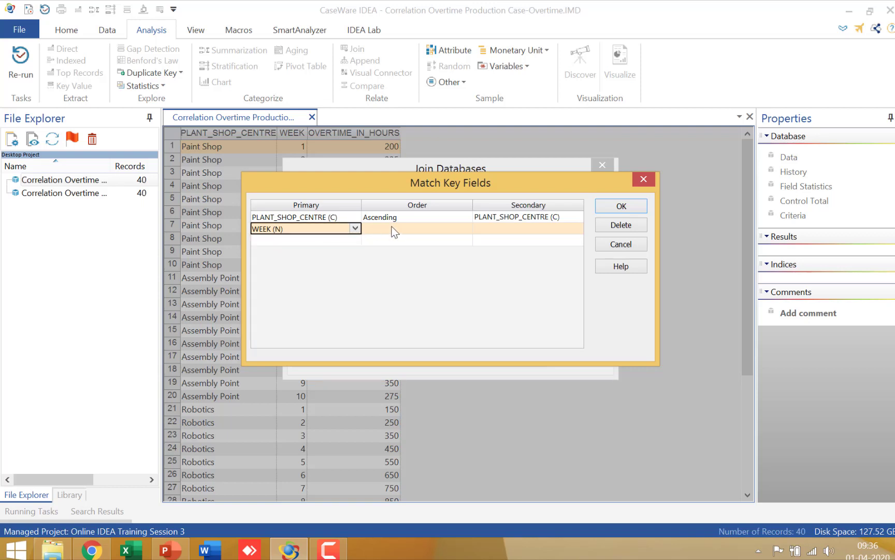
pyautogui.click(395, 233)
pyautogui.click(577, 228)
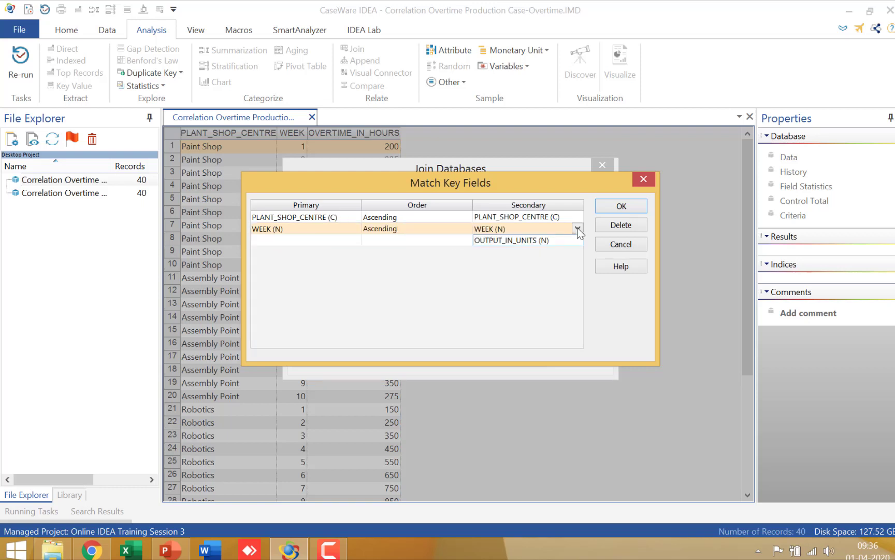
pyautogui.click(552, 247)
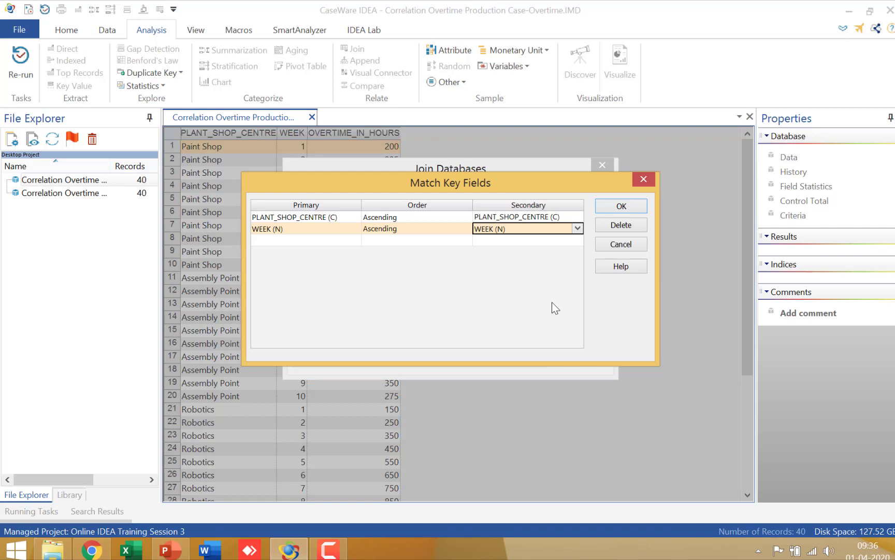
pyautogui.click(621, 207)
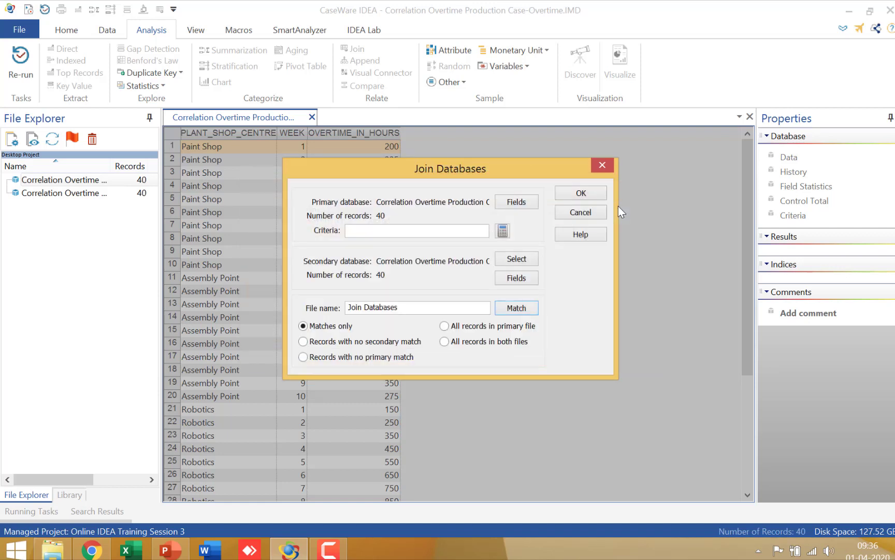
# Include only the OUTPUT_IN_UNITS field from the secondary database in the join.
pyautogui.click(528, 280)
pyautogui.click(408, 244)
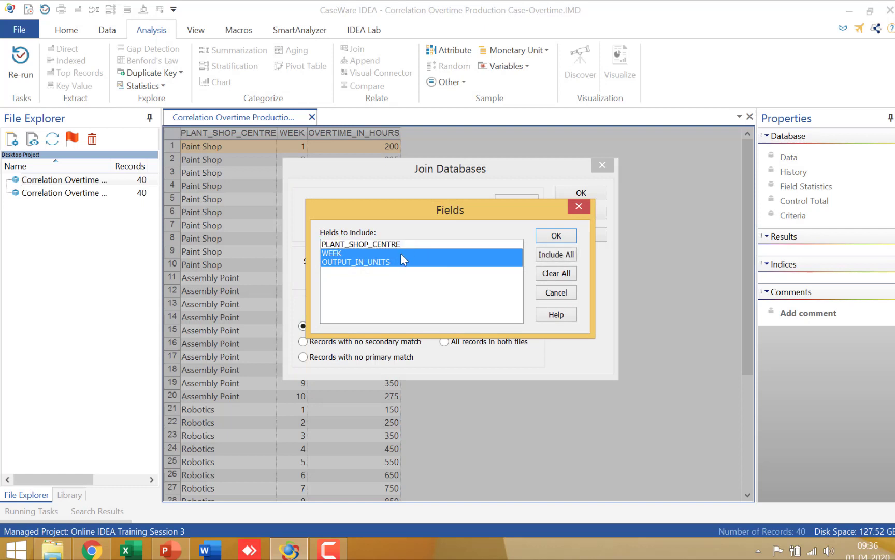
pyautogui.click(401, 253)
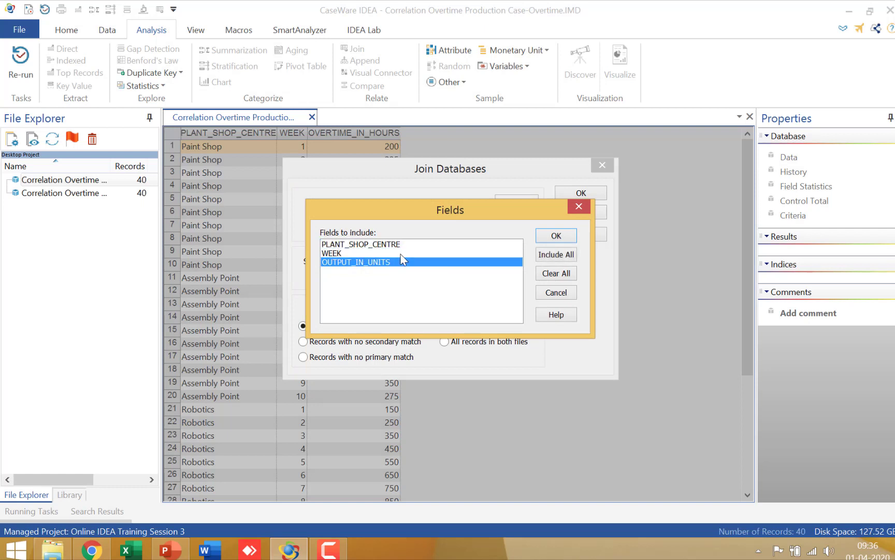
pyautogui.click(551, 237)
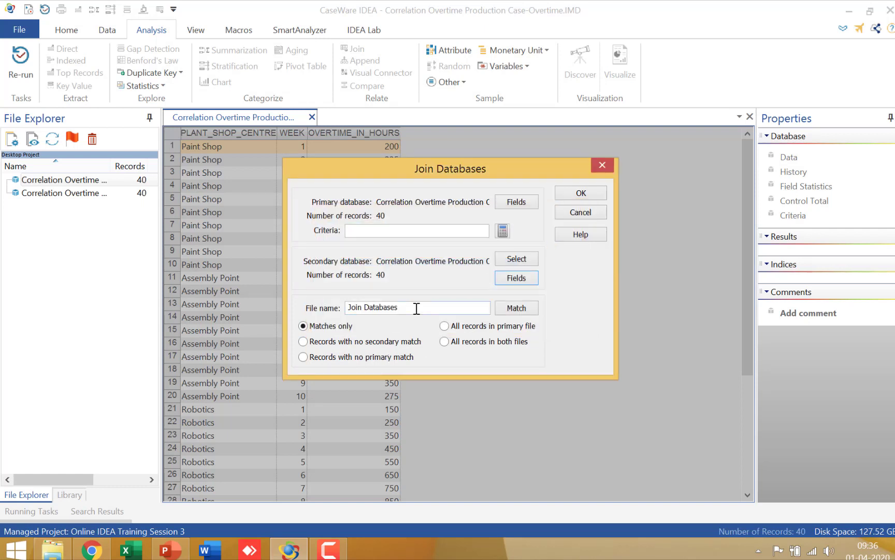
# Name the joined file Correlation Base Data and run the matches-only join.
pyautogui.moveTo(414, 307); pyautogui.dragTo(253, 309)
pyautogui.write('Co')
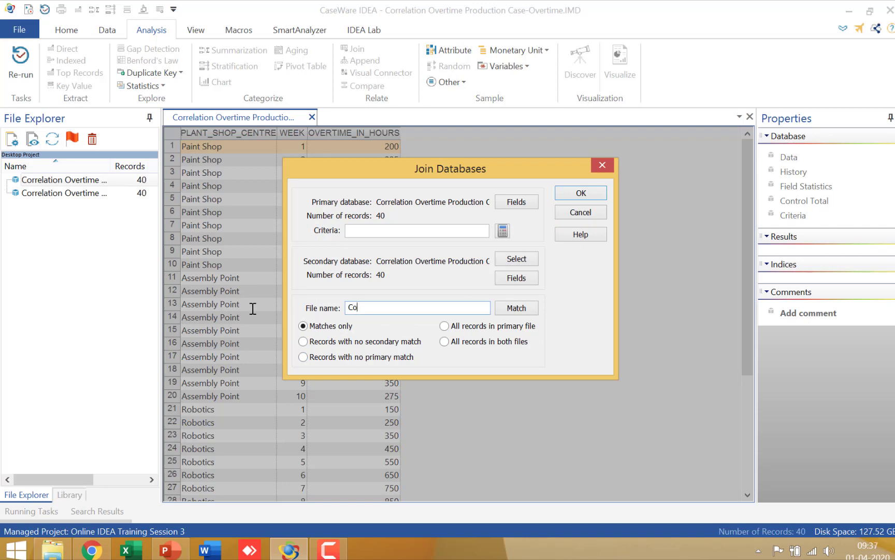
pyautogui.write('rrelation Base Data')
pyautogui.click(581, 193)
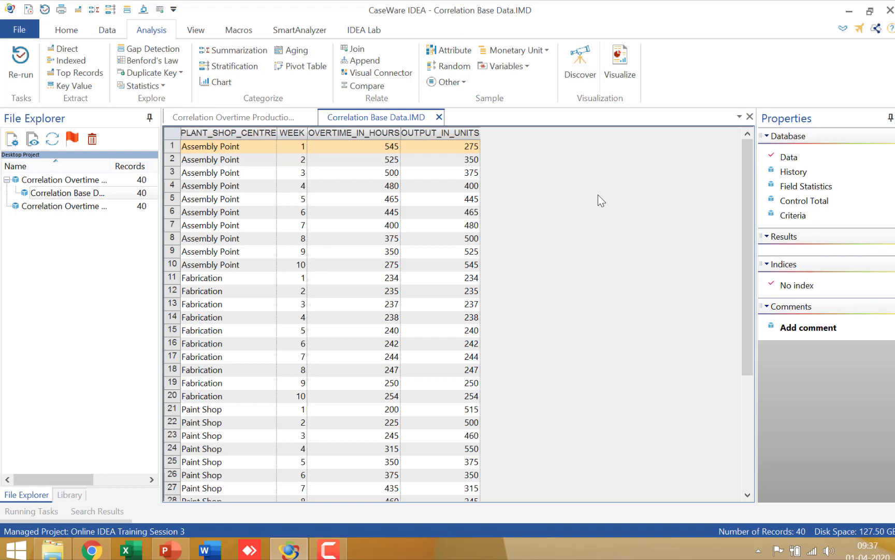
# Examine the OVERTIME_IN_HOURS, OUTPUT_IN_UNITS and PLANT_SHOP_CENTRE columns in the joined Correlation Base Data.
pyautogui.click(372, 133)
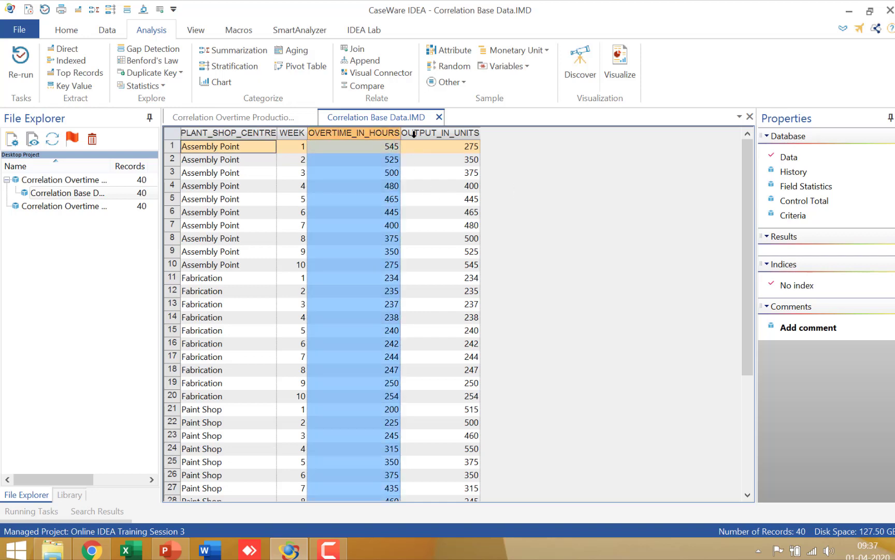
pyautogui.click(441, 133)
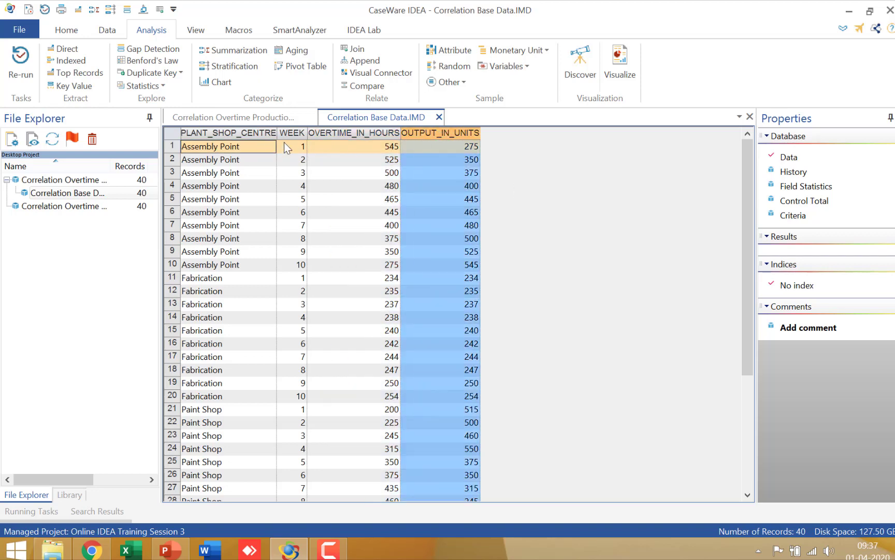
pyautogui.click(237, 134)
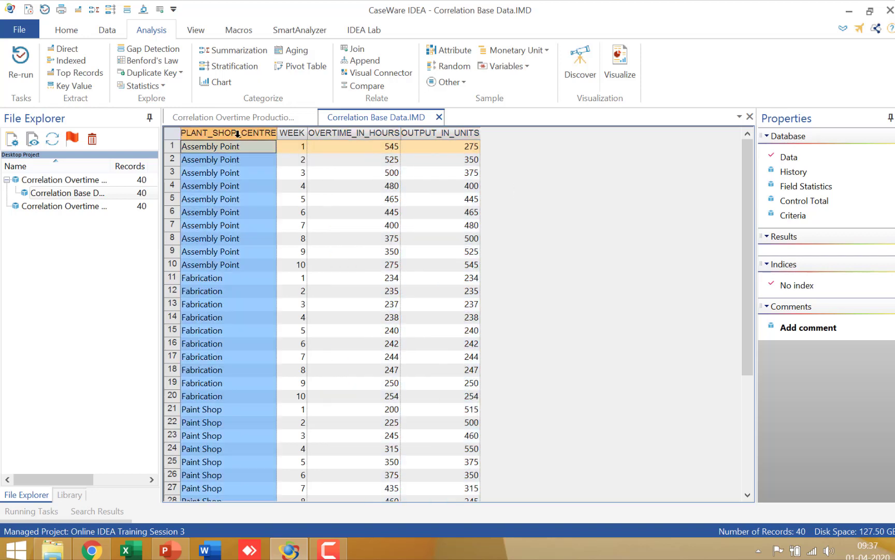
# Start a Correlation on Correlation Base Data with OVERTIME_IN_HOURS and OUTPUT_IN_UNITS as the fields to correlate.
pyautogui.click(279, 132)
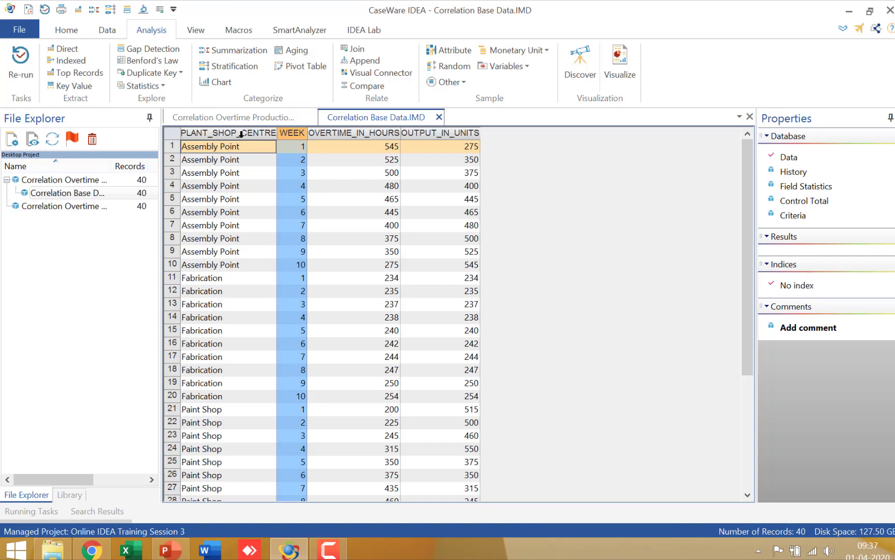
pyautogui.click(160, 86)
pyautogui.click(161, 100)
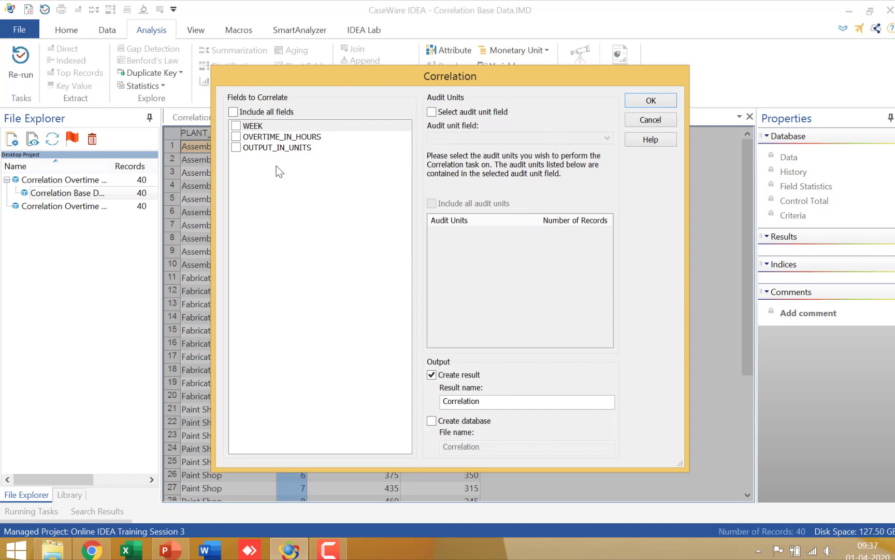
pyautogui.click(236, 137)
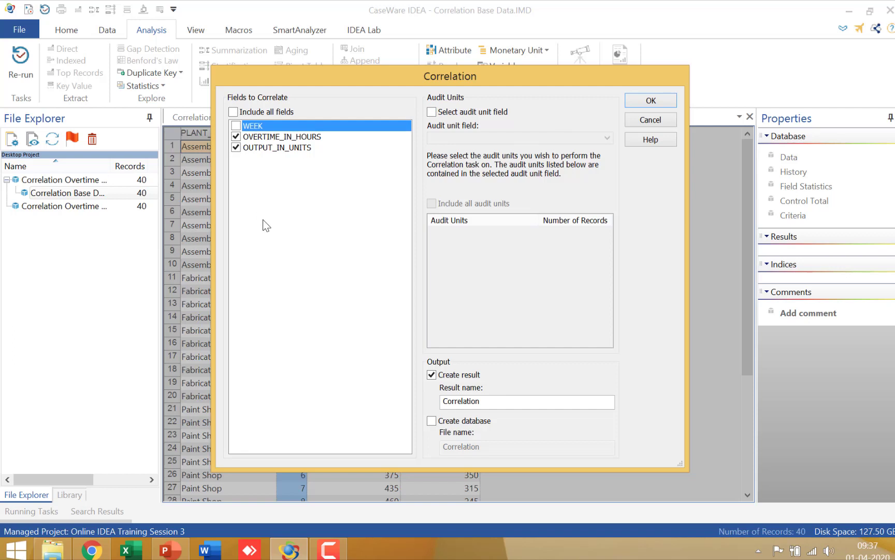
# Set PLANT_SHOP_CENTRE as the audit unit field, include all audit units, and run the correlation with a result named Correlation.
pyautogui.click(431, 111)
pyautogui.click(472, 136)
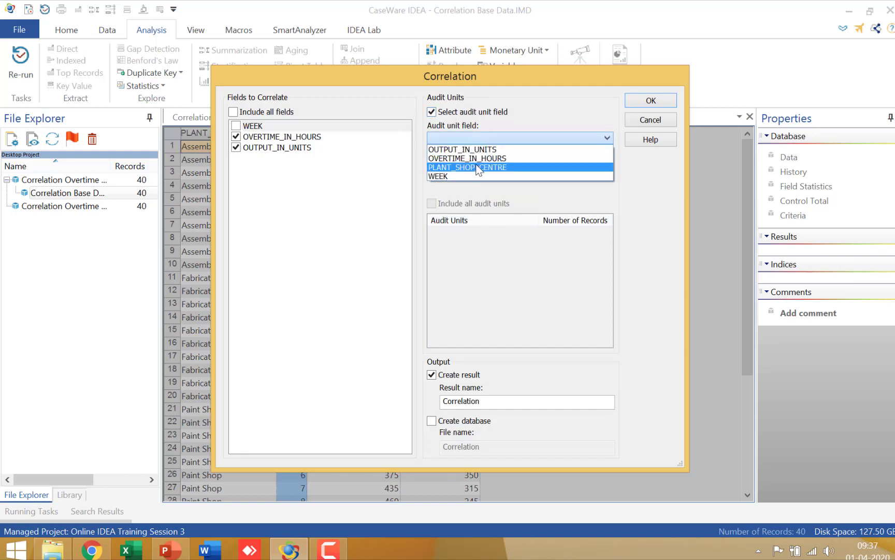
pyautogui.click(478, 168)
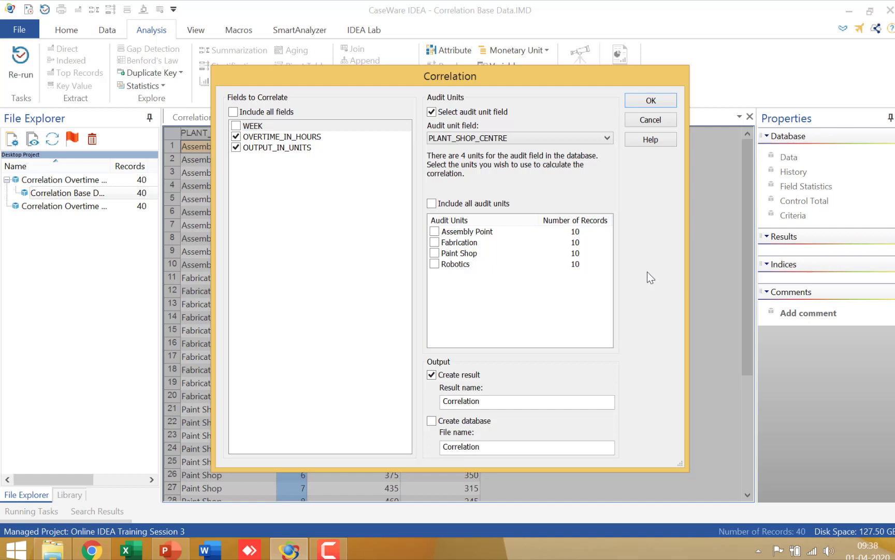
pyautogui.click(432, 203)
pyautogui.click(665, 103)
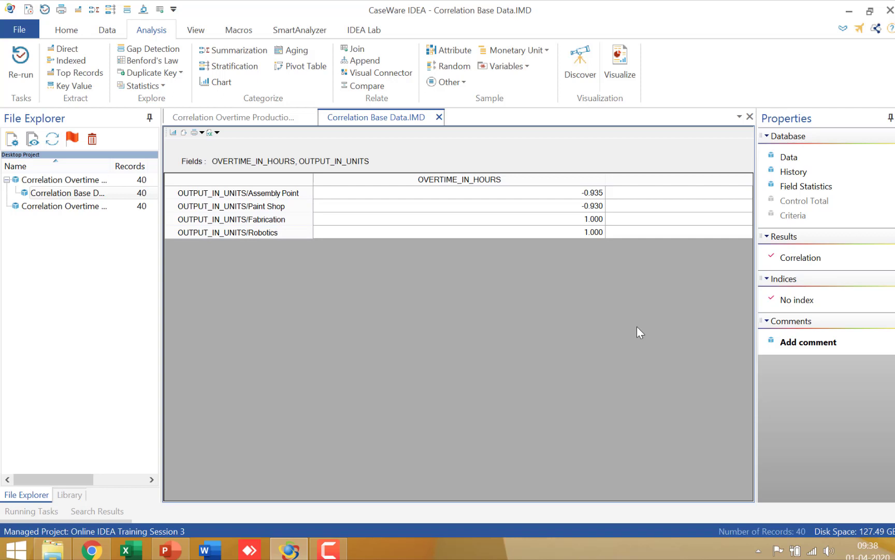
# Check the Paint Shop correlation score, and filter the database to records where PLANT_SHOP_CENTRE == "Paint Shop".
pyautogui.click(544, 206)
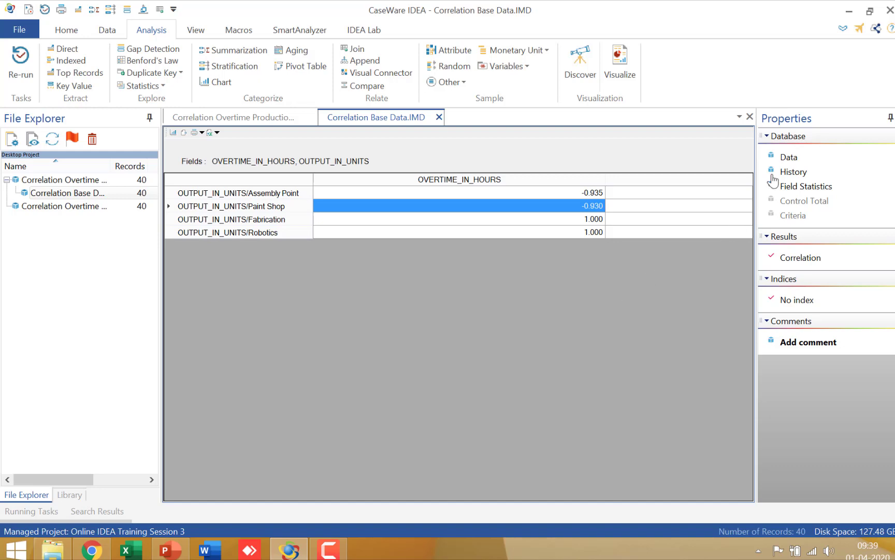
pyautogui.click(786, 158)
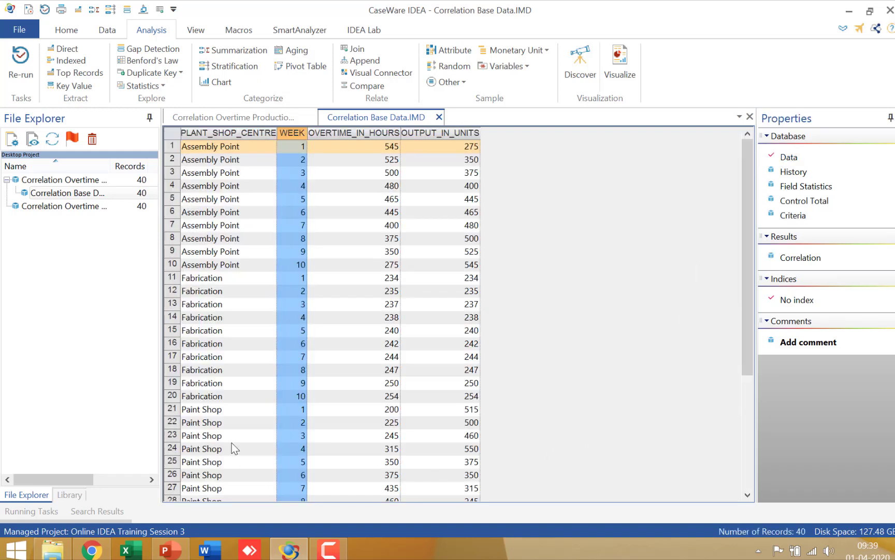
pyautogui.click(218, 410)
pyautogui.rightClick(218, 414)
pyautogui.click(324, 278)
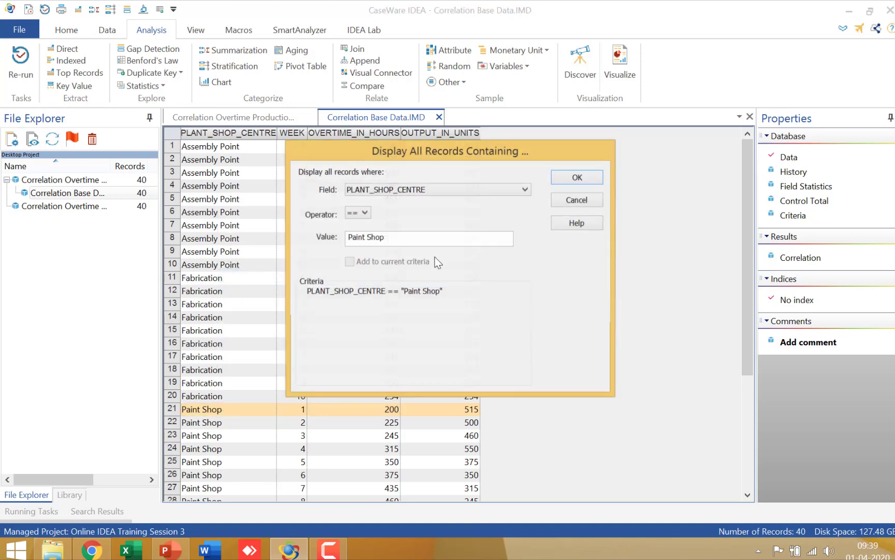
pyautogui.click(575, 179)
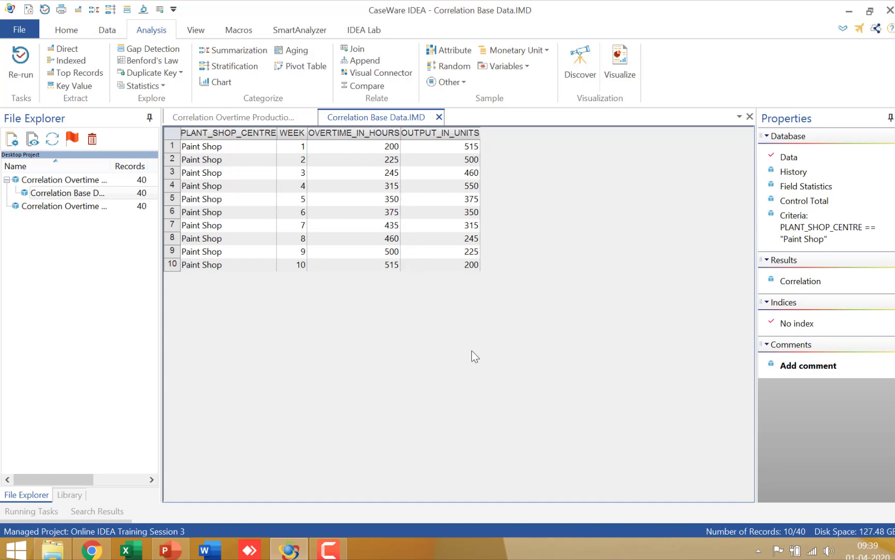
# Compare the Correlation result with the weekly overtime and output figures in the filtered Paint Shop records.
pyautogui.click(798, 281)
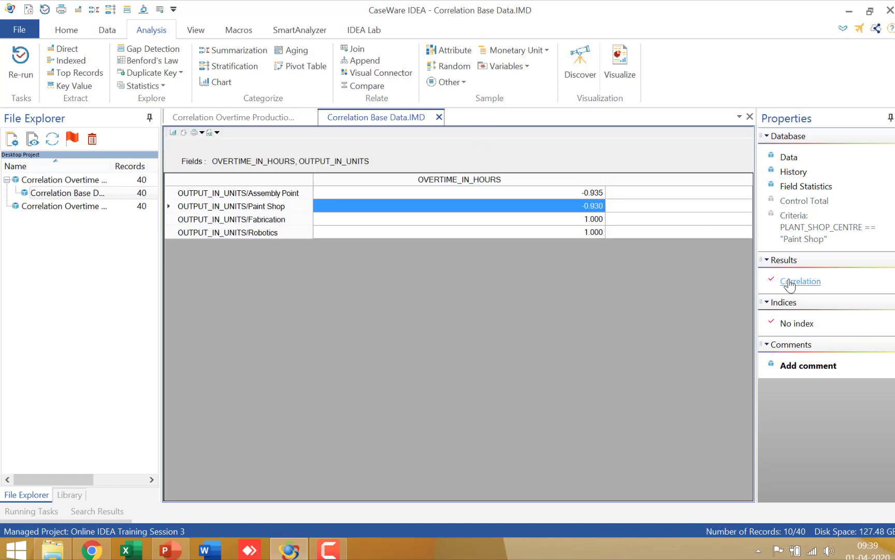
pyautogui.click(785, 157)
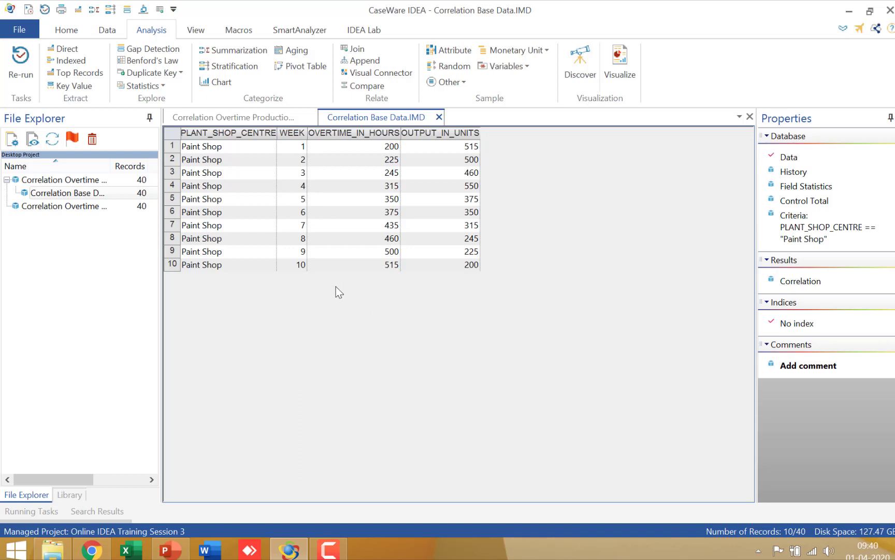
pyautogui.click(249, 246)
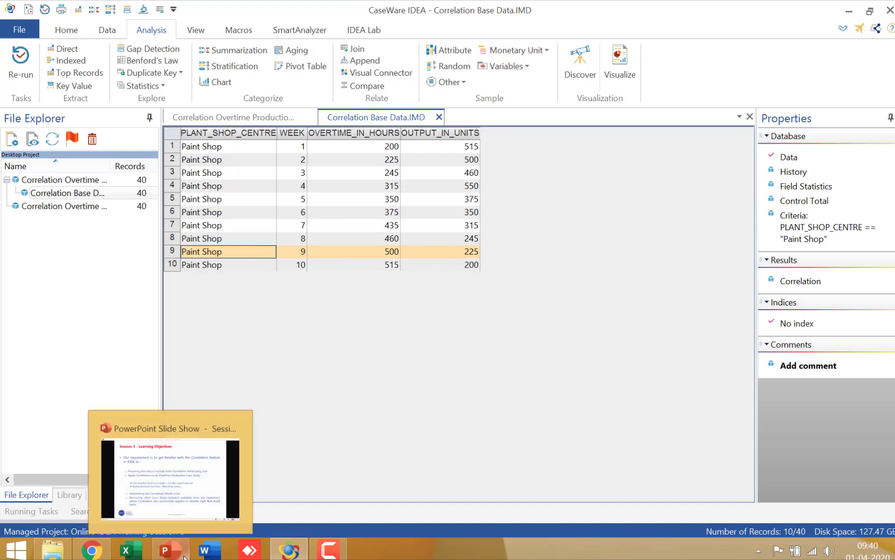
# Switch to the Session 3 slide show in PowerPoint to review the learning objectives.
pyautogui.click(170, 548)
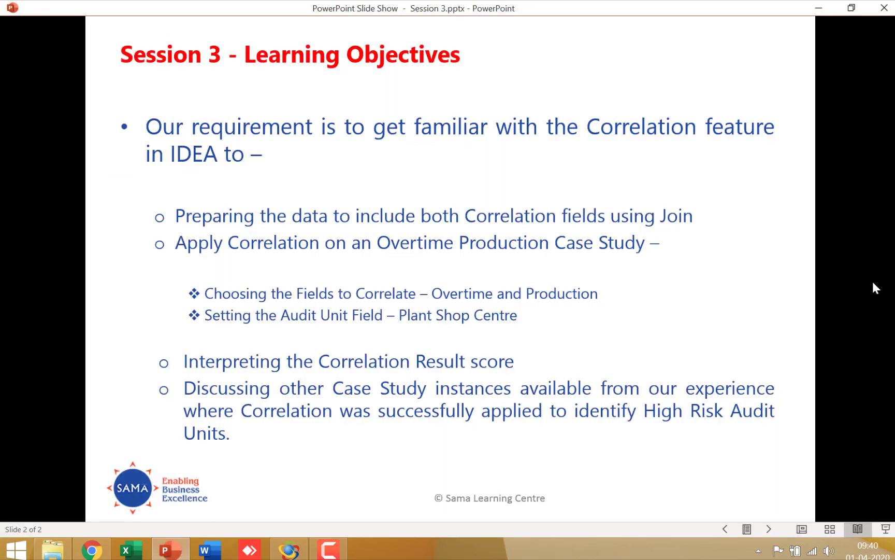